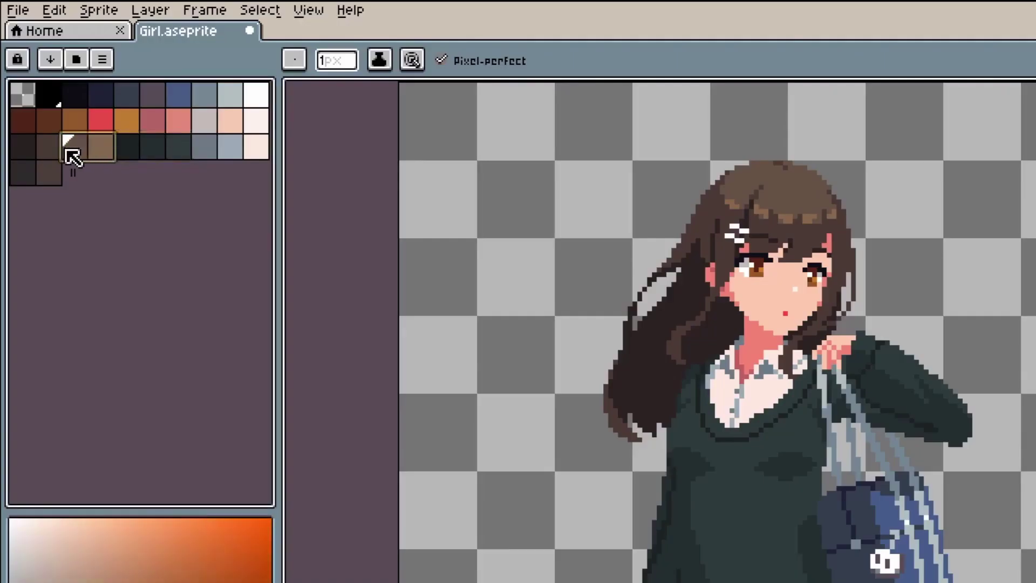
Preview a white outline around the girl sprite with the Shift+O Outline effect
key("shift+o")
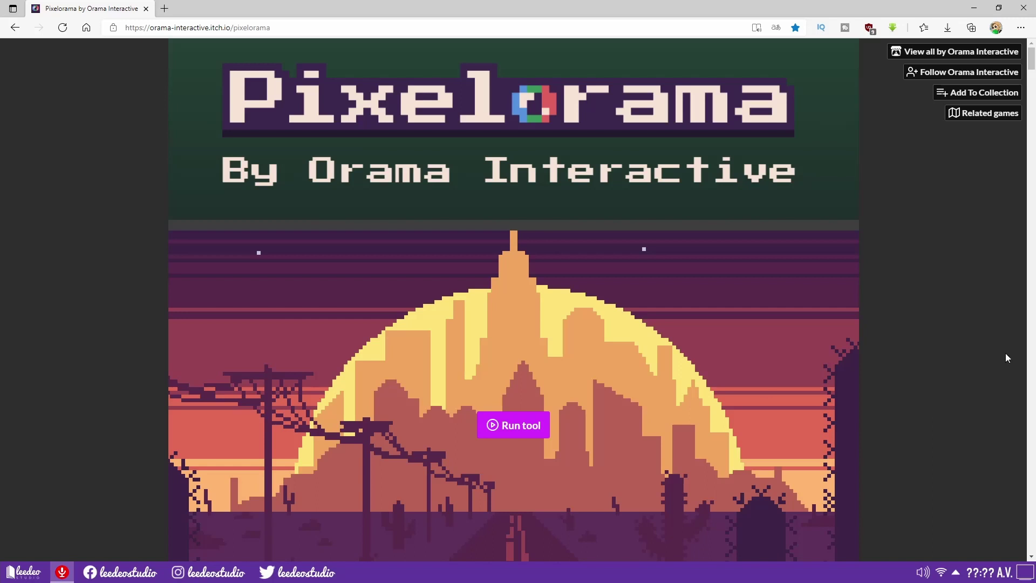
Open Pixelorama's itch.io download window, select the $8.00 price, close it, and highlight the description
left_click_drag(1031, 66, 1000, 92)
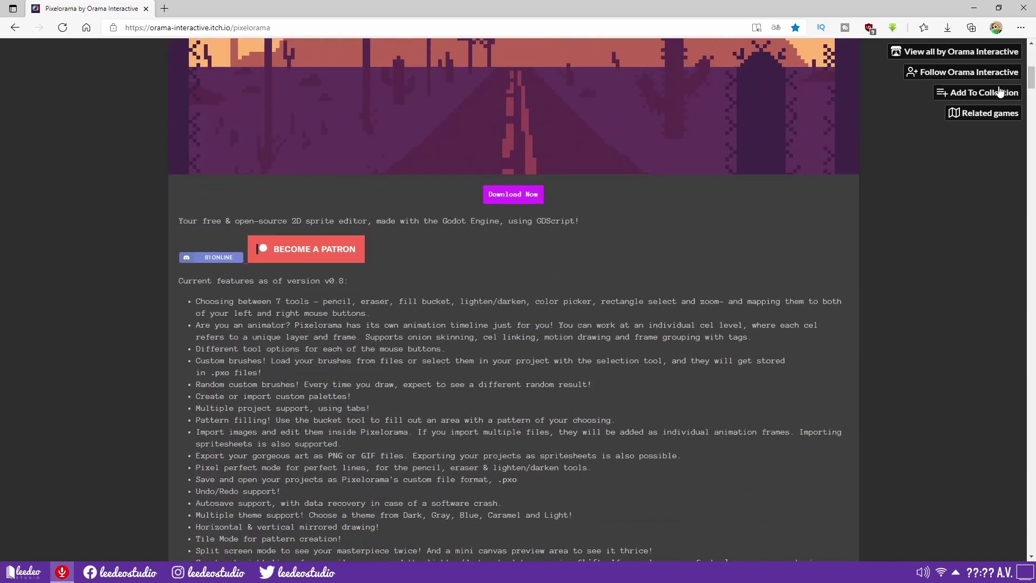
left_click(529, 195)
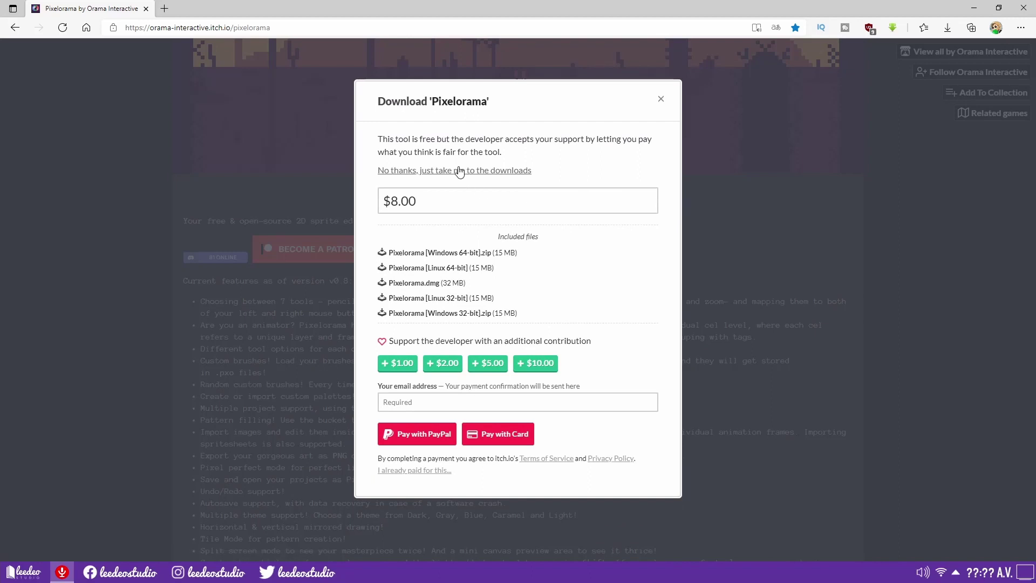
left_click_drag(417, 198, 367, 204)
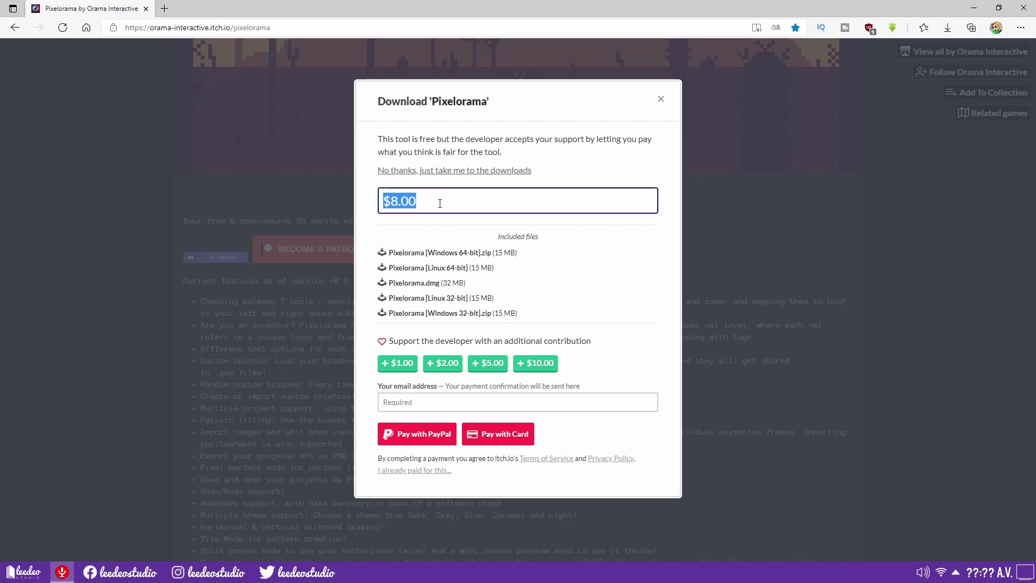
left_click(660, 101)
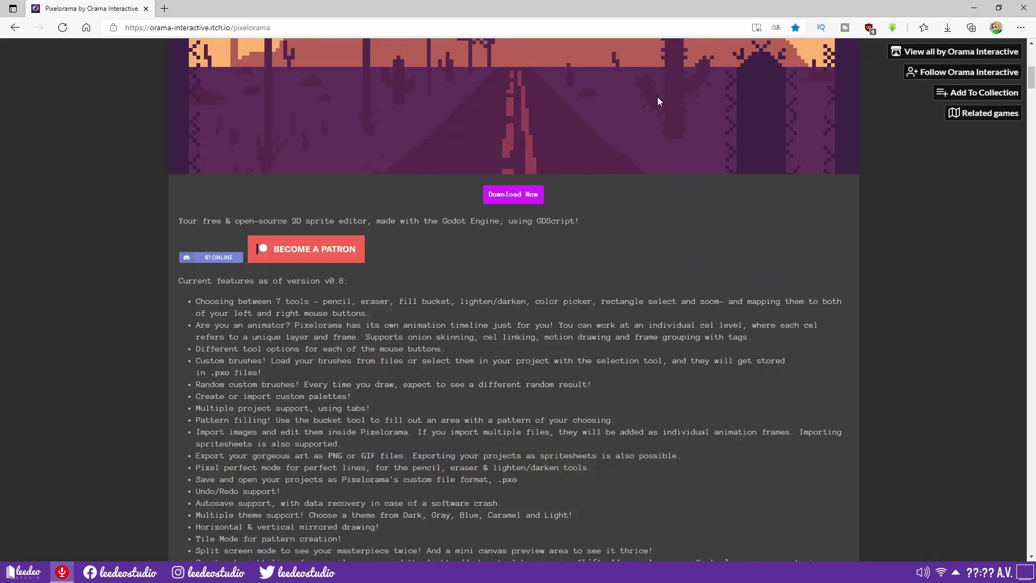
left_click_drag(581, 221, 197, 220)
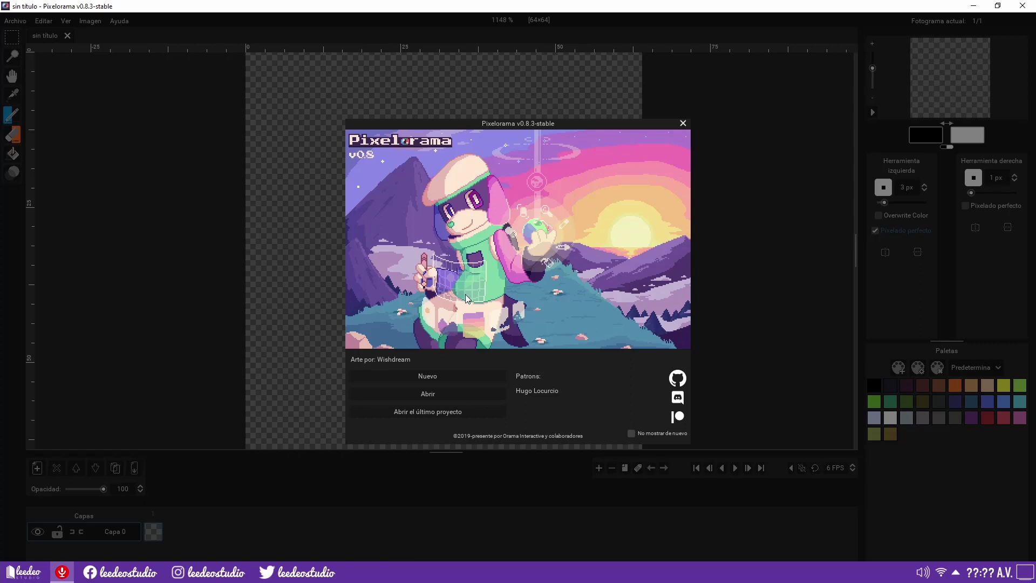
Create a new 64×64 px image from the splash screen's Nuevo option
left_click(440, 377)
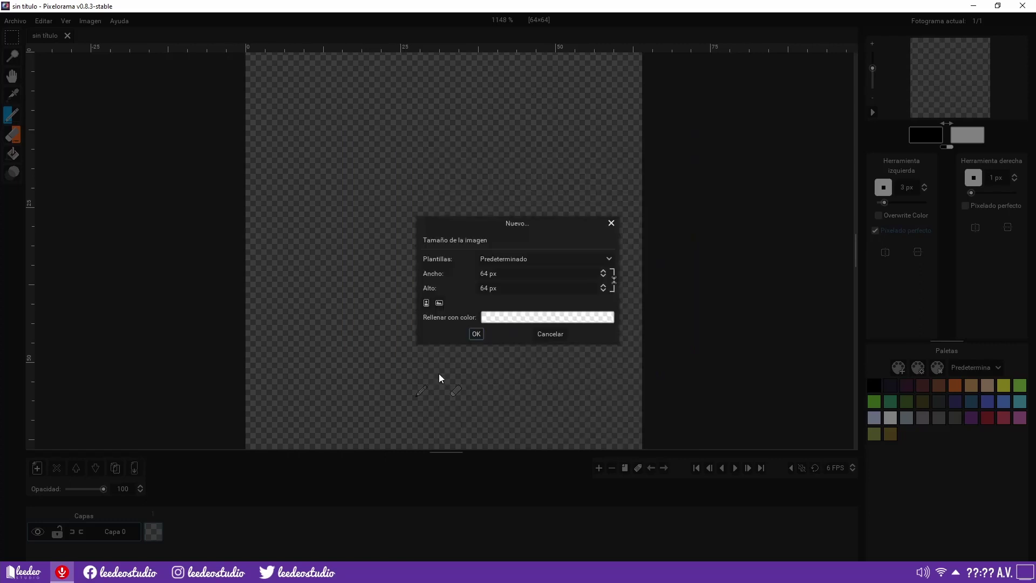
left_click(477, 336)
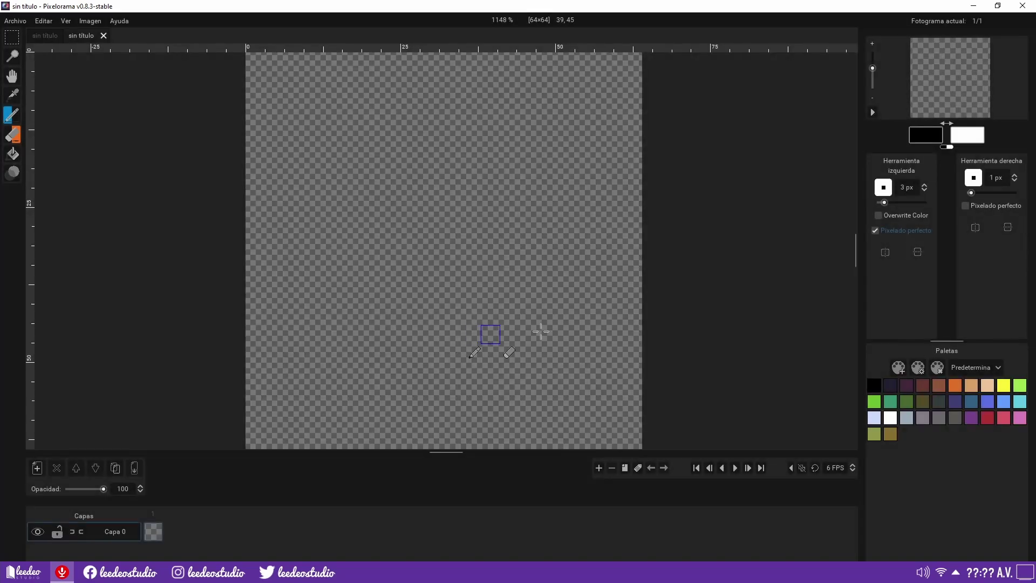
scroll(959, 67, "down", 3)
scroll(953, 76, "up", 2)
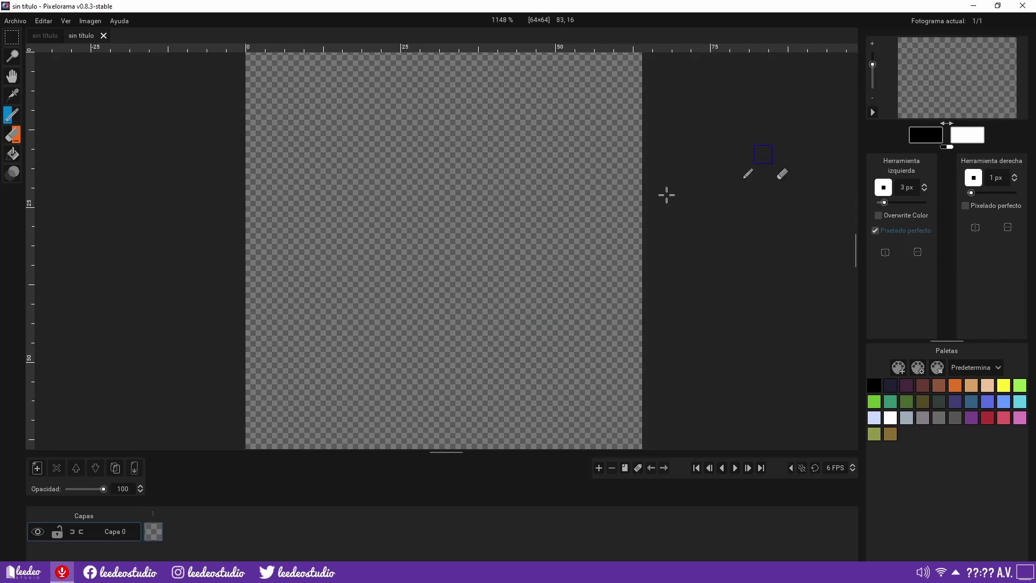
scroll(587, 220, "down", 3)
scroll(586, 215, "up", 1)
Zoom and pan to the empty canvas, sample transparent as the left colour, and reselect the Pencil
left_click_drag(573, 210, 541, 223)
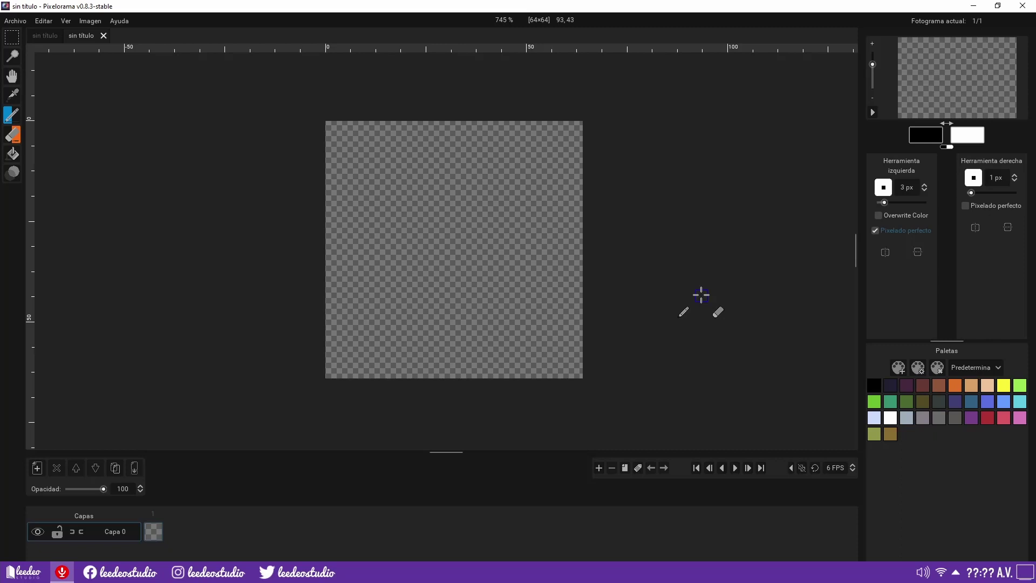
left_click(12, 55)
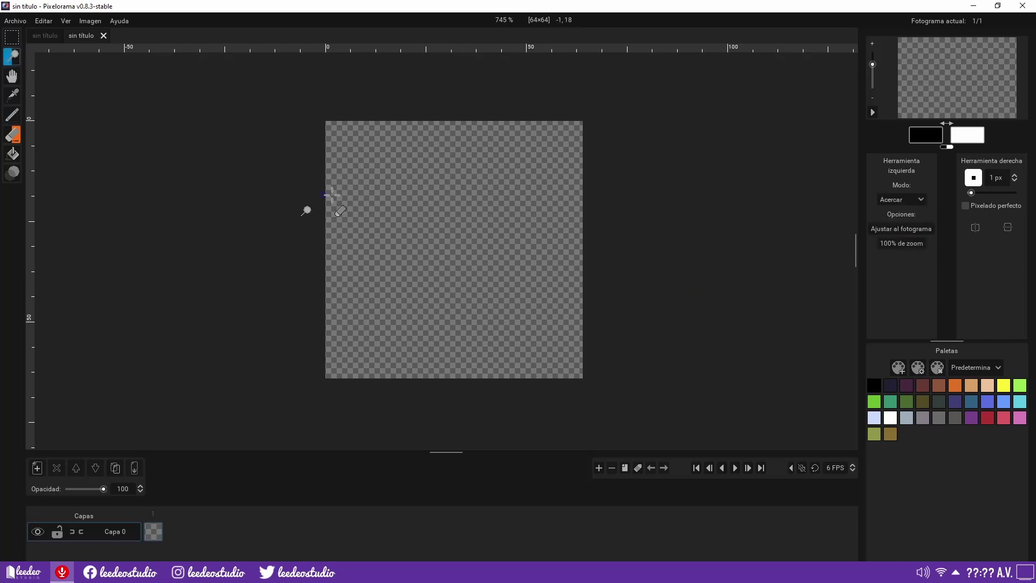
left_click(457, 227)
scroll(457, 227, "down", 2)
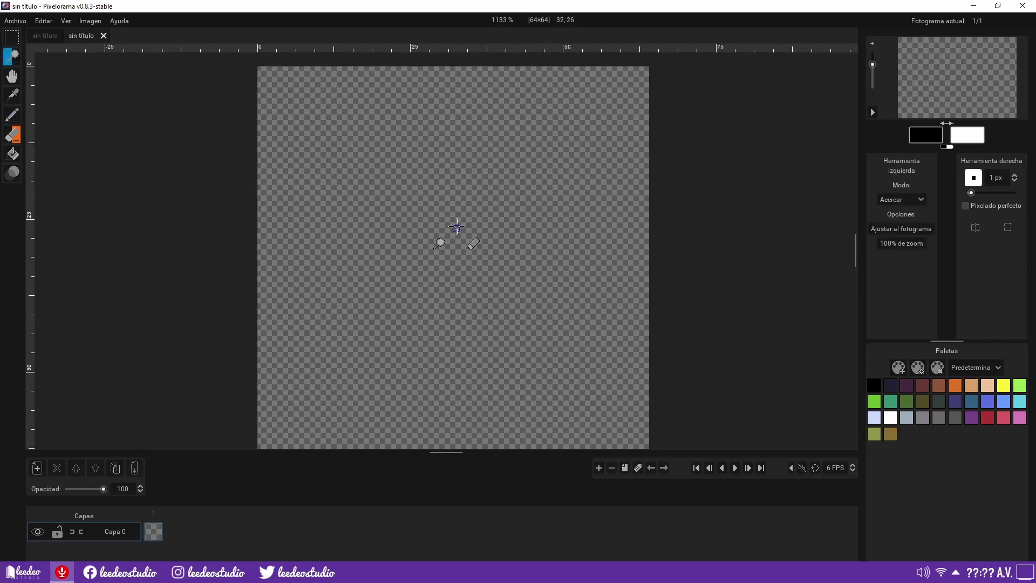
left_click(13, 76)
left_click_drag(394, 237, 417, 227)
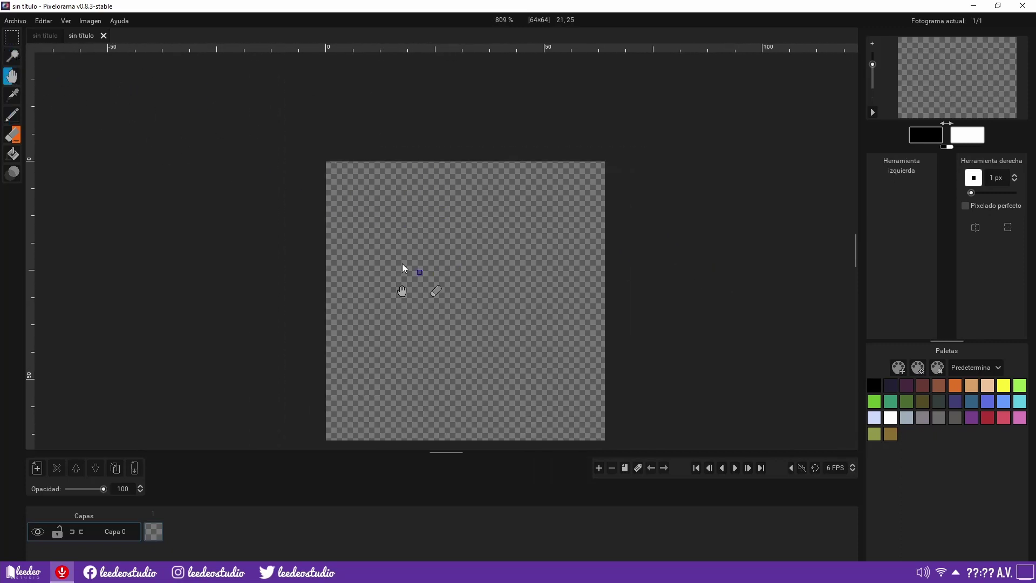
key("o")
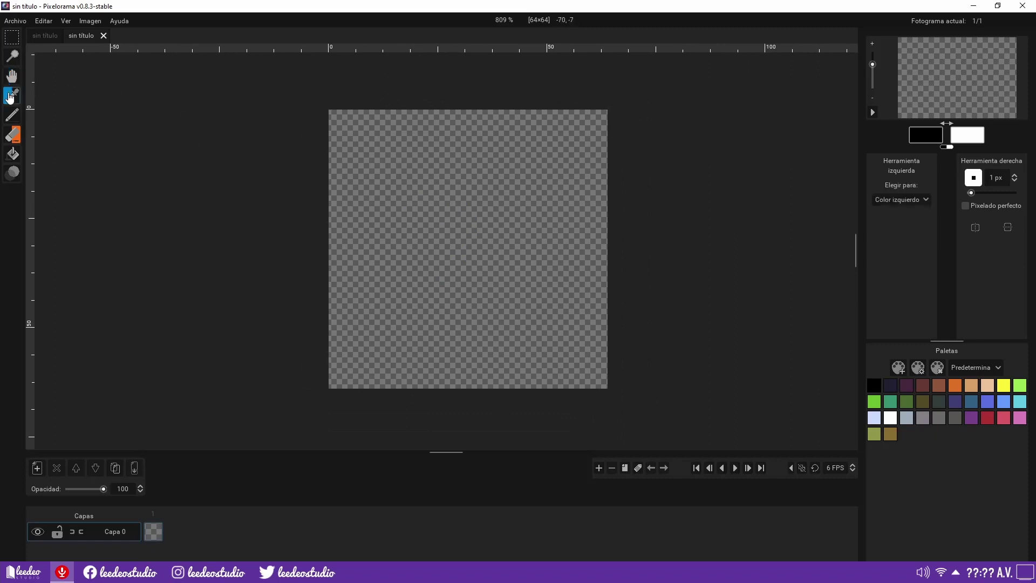
left_click(444, 225)
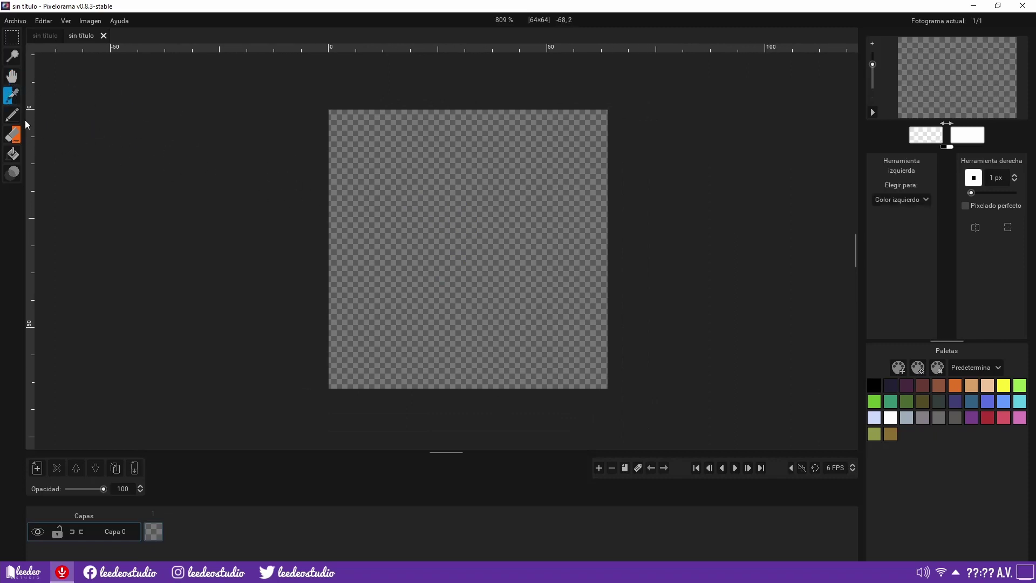
left_click(11, 114)
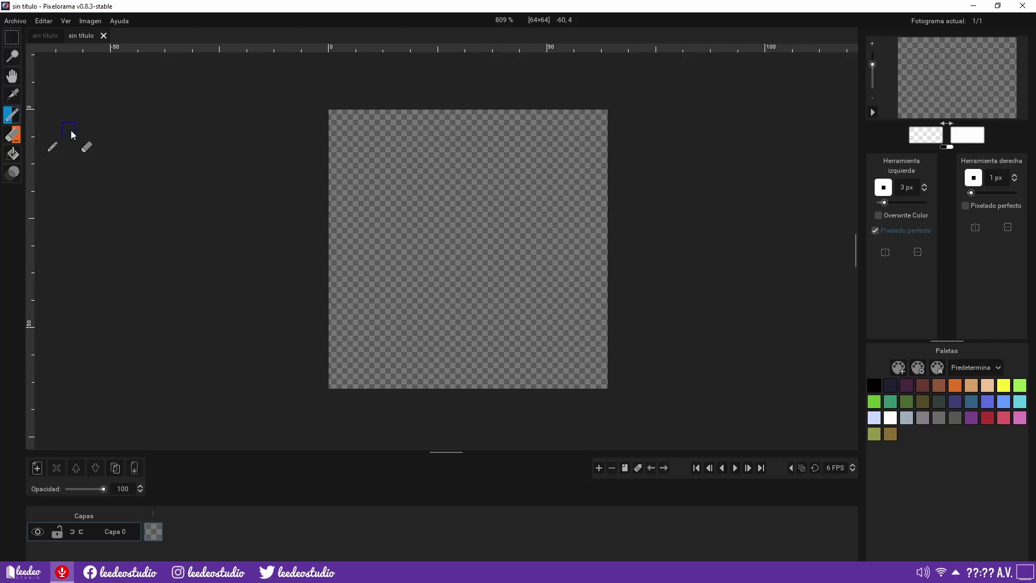
Turn off Pixel Perfect, set the left colour to black, sketch trial strokes, and undo them
left_click(894, 233)
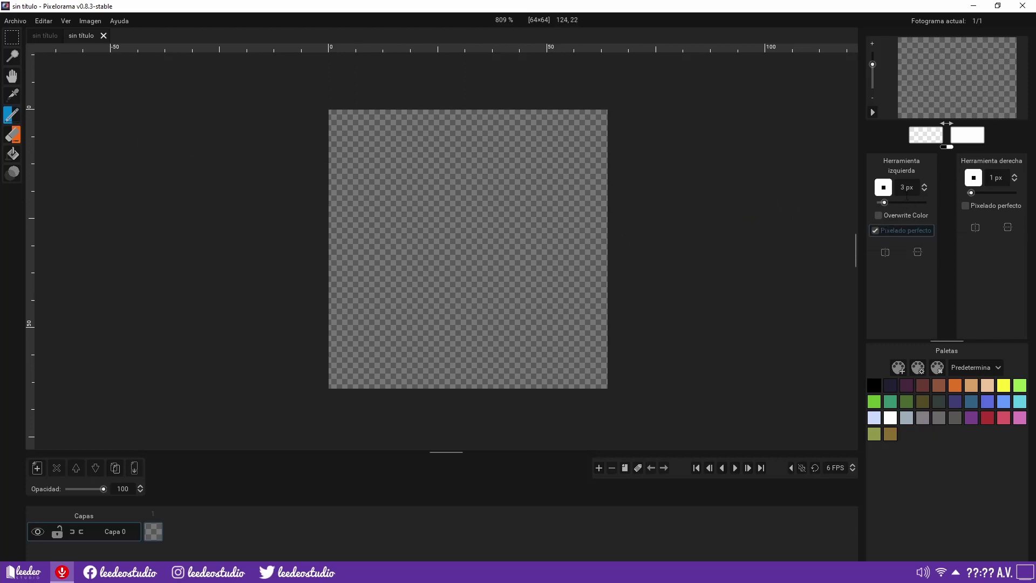
scroll(907, 188, "down", 1)
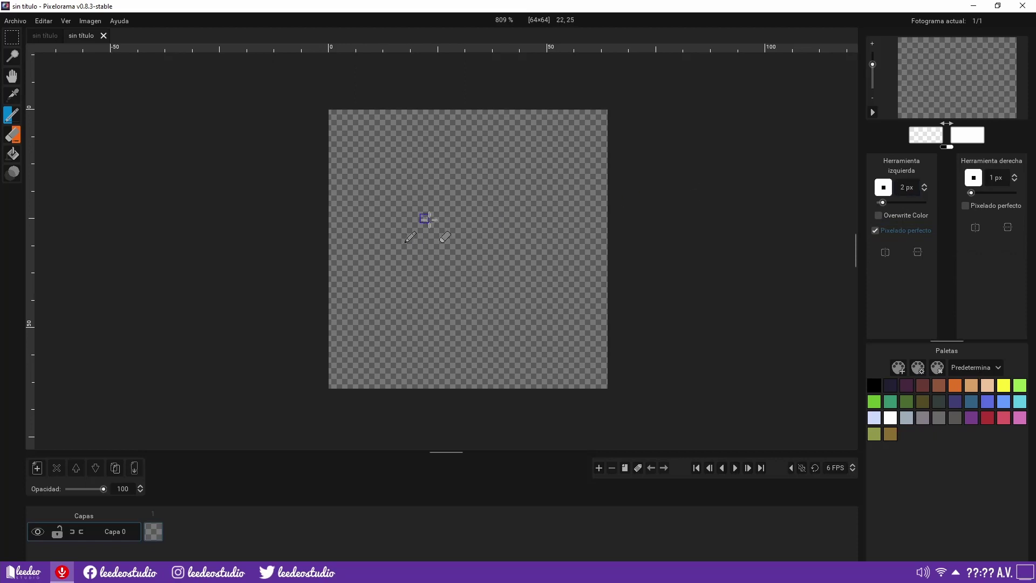
left_click(469, 240)
left_click(874, 385)
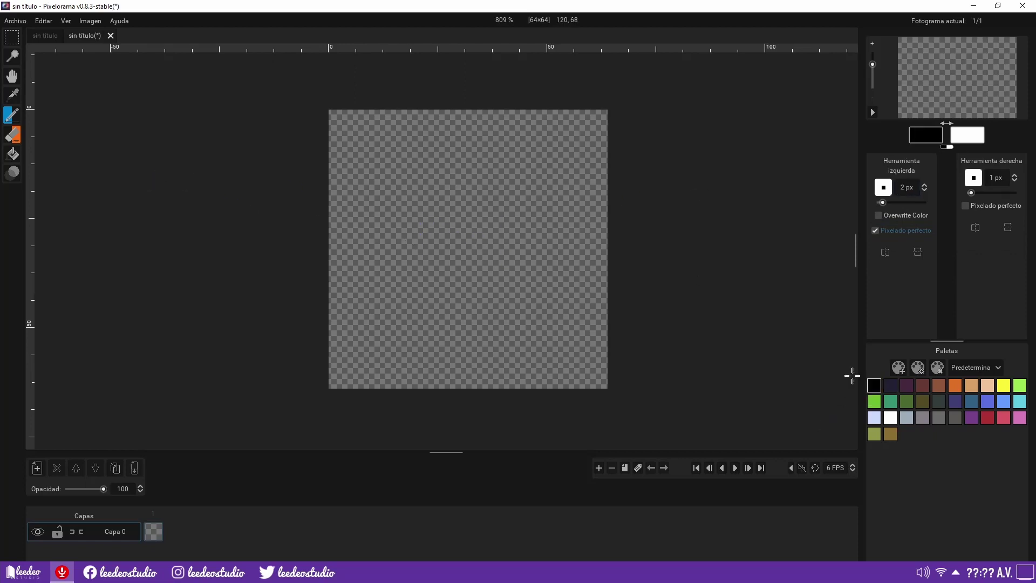
mouse_move(443, 221)
left_mouse_down()
mouse_move(504, 250)
mouse_move(393, 278)
mouse_move(441, 297)
left_mouse_up()
scroll(896, 196, "down", 1)
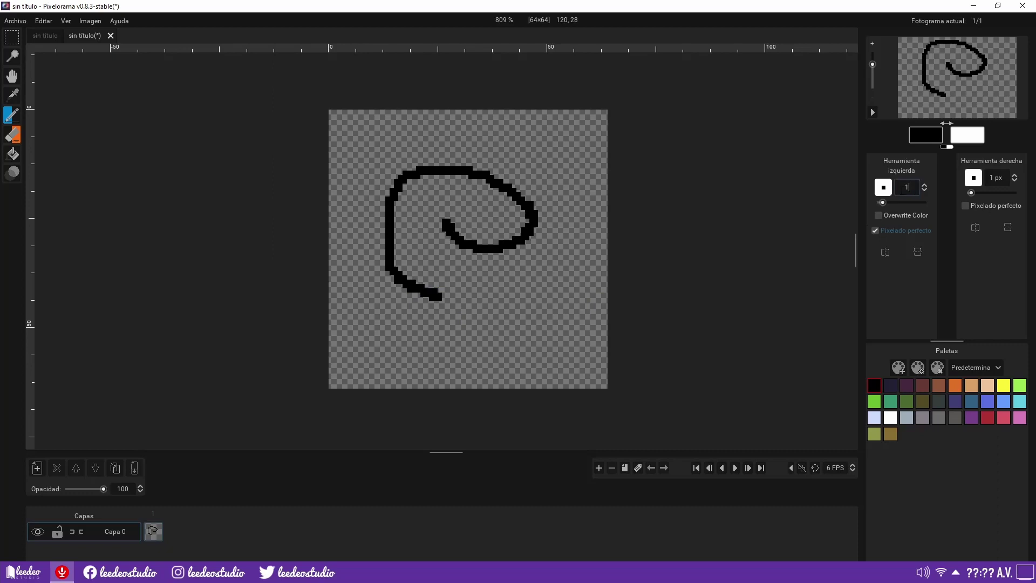
mouse_move(510, 303)
left_mouse_down()
mouse_move(558, 286)
mouse_move(490, 286)
mouse_move(561, 269)
left_mouse_up()
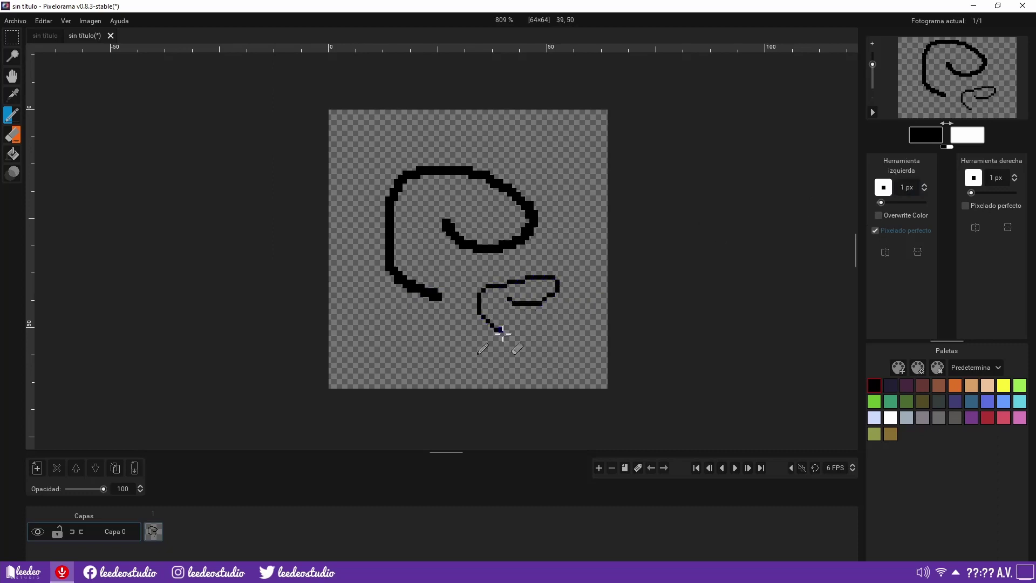
key("ctrl+z")
key("ctrl+z")
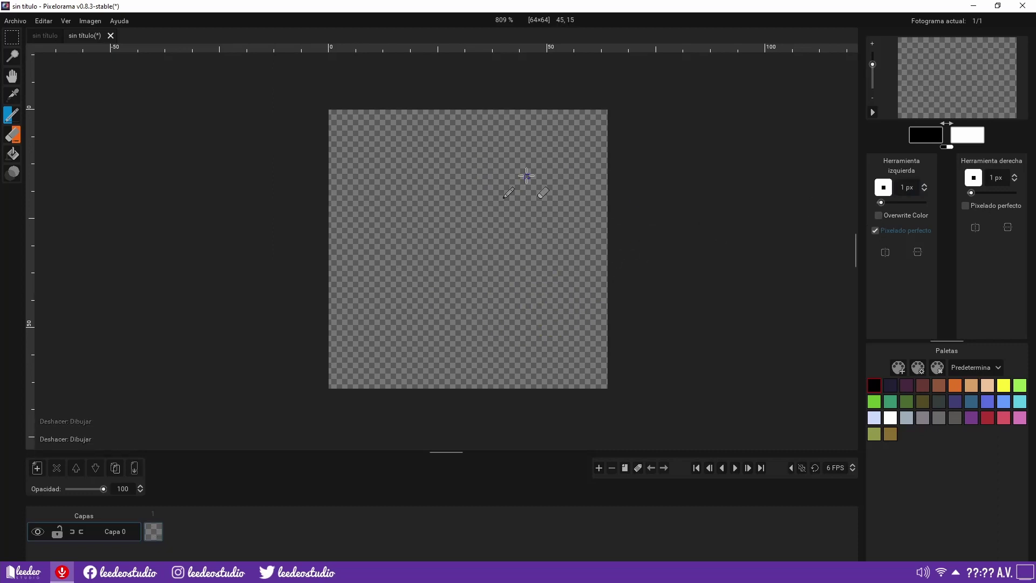
Draw the outline and ear bumps using horizontal and vertical mirroring, then disable horizontal mirroring
left_click(885, 252)
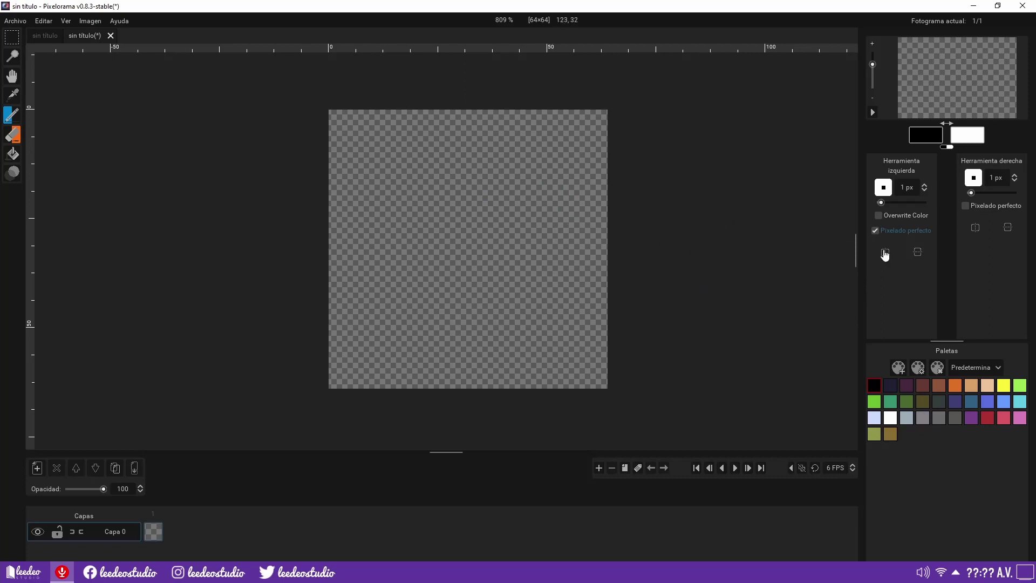
mouse_move(488, 185)
left_mouse_down()
mouse_move(510, 264)
mouse_move(483, 305)
left_mouse_up()
left_click(918, 252)
mouse_move(550, 259)
left_mouse_down()
mouse_move(546, 292)
mouse_move(502, 345)
mouse_move(471, 354)
left_mouse_up()
mouse_move(550, 221)
left_mouse_down()
mouse_move(561, 238)
mouse_move(556, 265)
left_mouse_up()
left_click(885, 252)
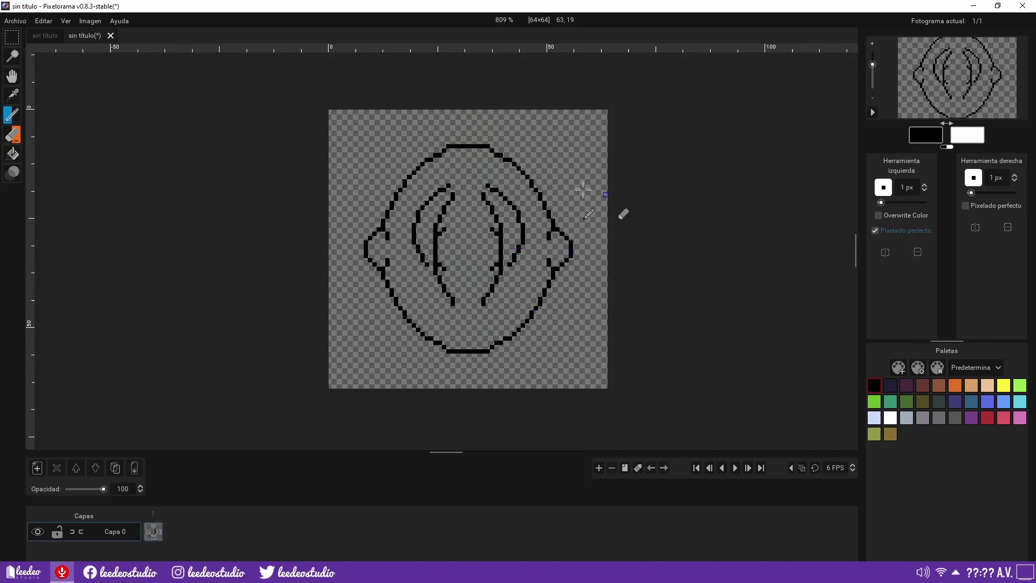
Bucket-fill the figure's interior with dark purple
key("b")
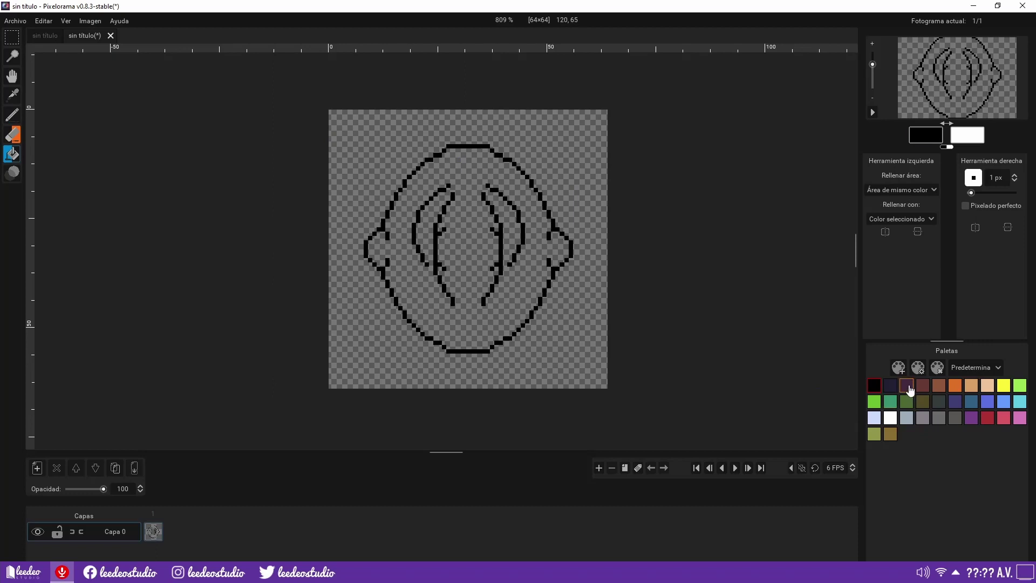
left_click(906, 385)
left_click(535, 277)
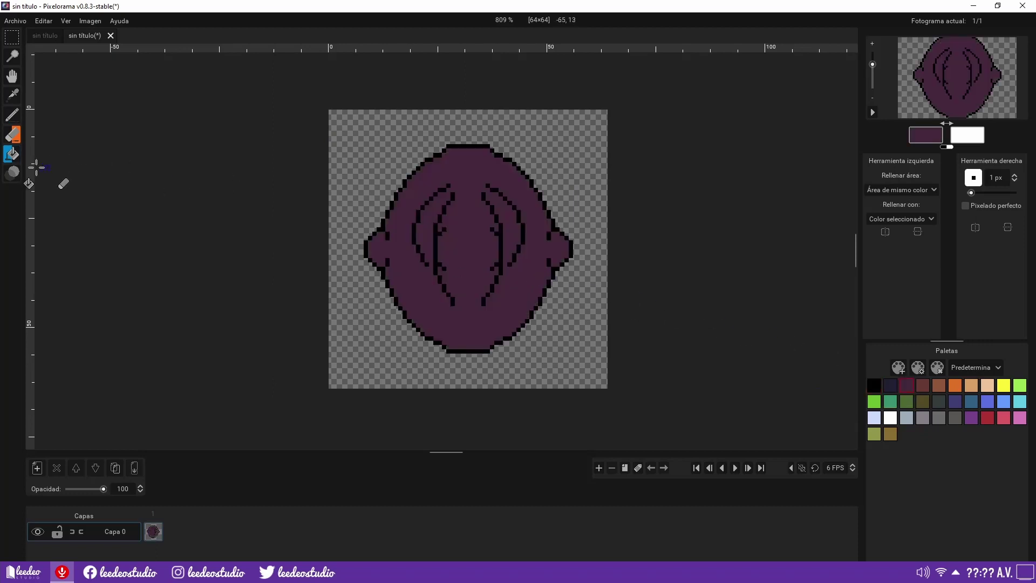
Darken the lower-left edge and lighten the lower-right edge with a 3 px shading brush
left_click(13, 174)
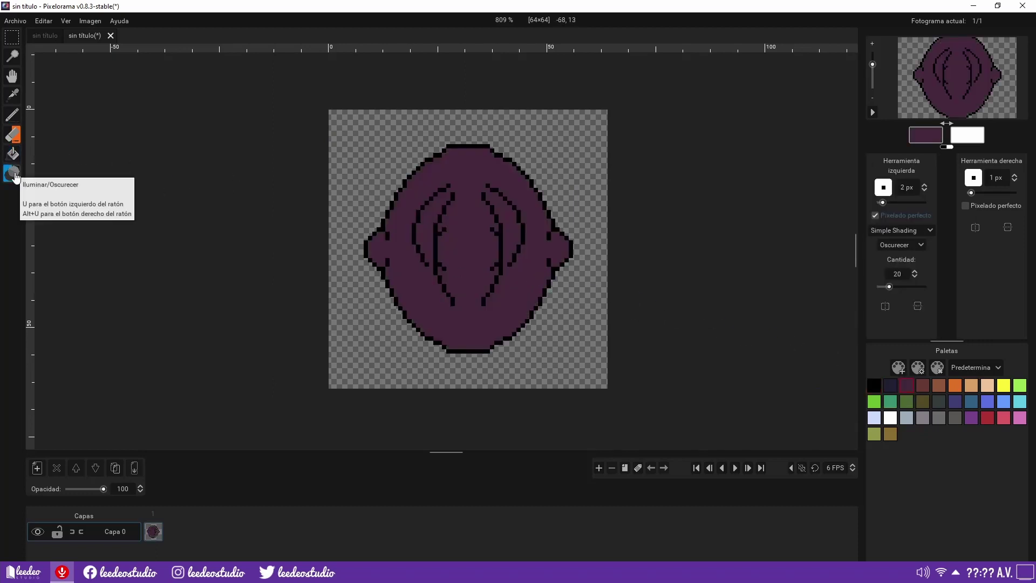
left_click_drag(882, 203, 885, 202)
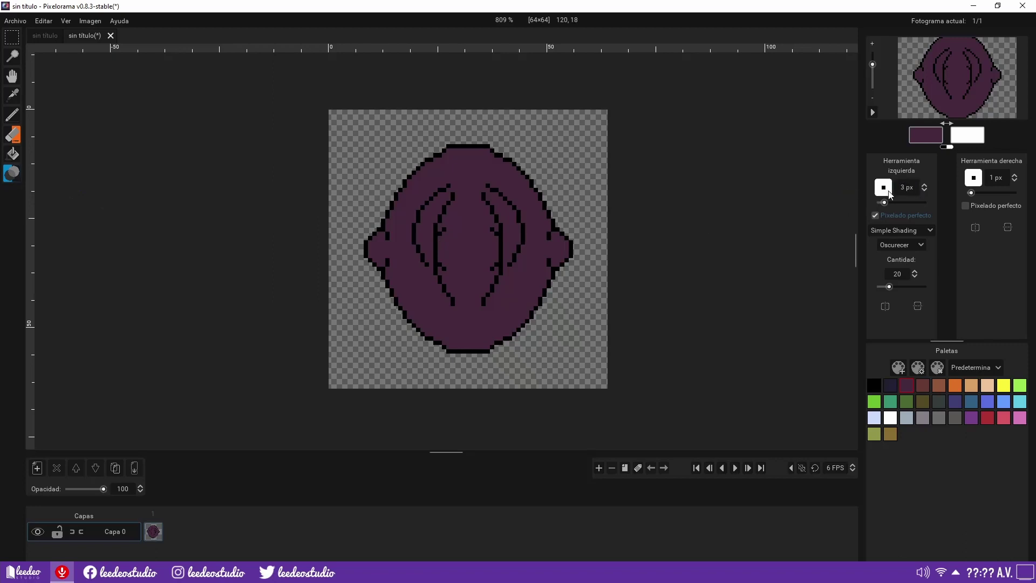
left_click(393, 274)
key("ctrl+z")
left_click_drag(393, 273, 449, 346)
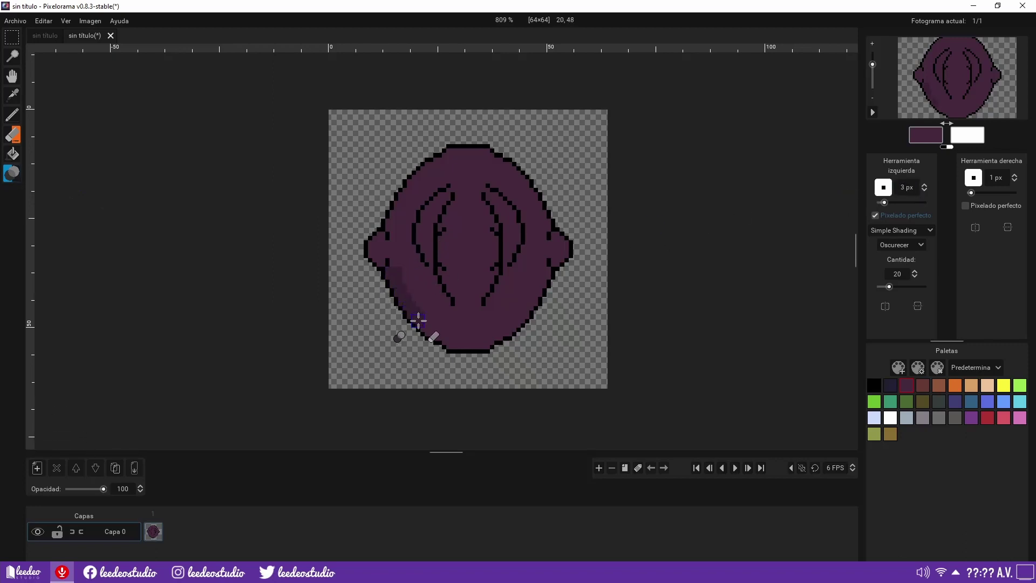
left_click(917, 245)
mouse_move(546, 269)
left_mouse_down()
mouse_move(550, 280)
mouse_move(513, 342)
mouse_move(470, 366)
left_mouse_up()
Rectangle-select the whole drawing and delete it
key("r")
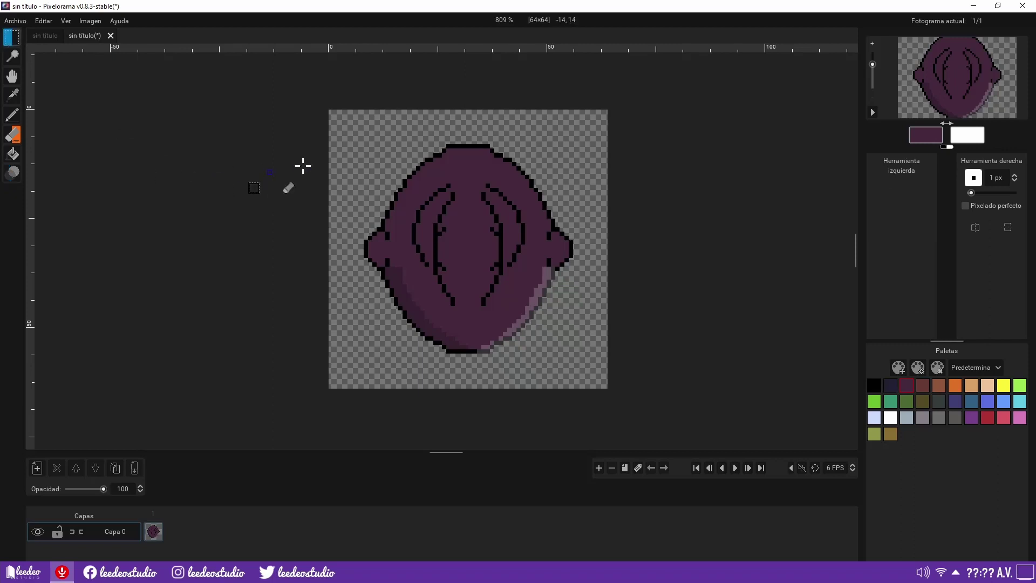
left_click_drag(336, 126, 571, 376)
key("Delete")
Clear the selection and set the Pencil brush size to 15 px
left_click(358, 135)
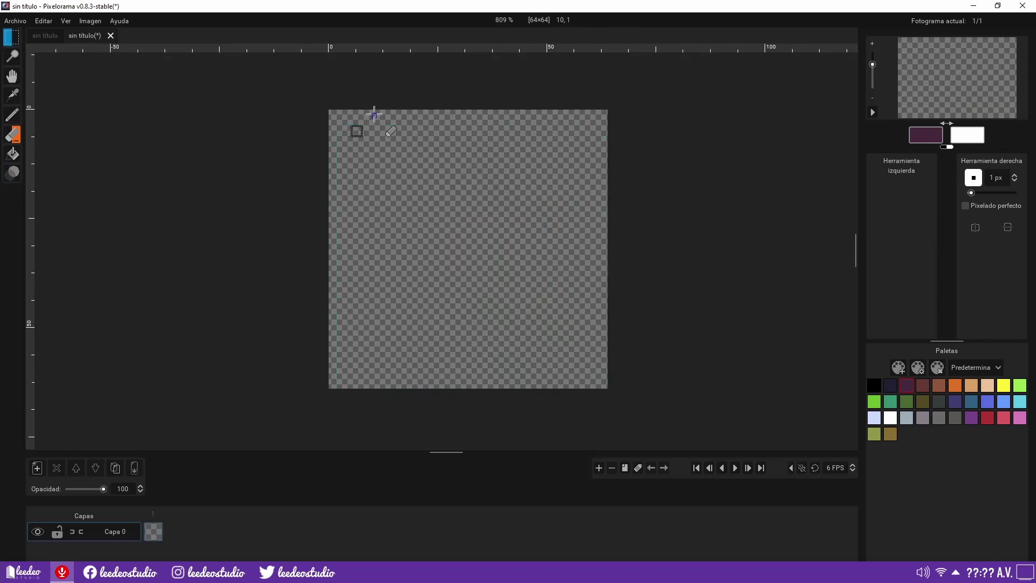
left_click(19, 116)
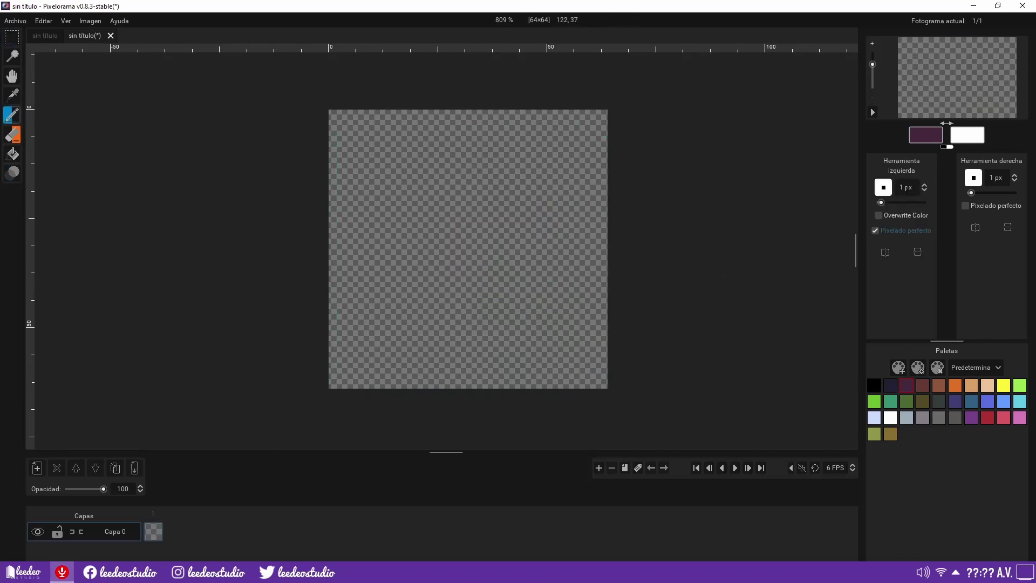
left_click(905, 187)
type("0")
key("Return")
left_click(885, 187)
double_click(906, 187)
type("15")
key("Return")
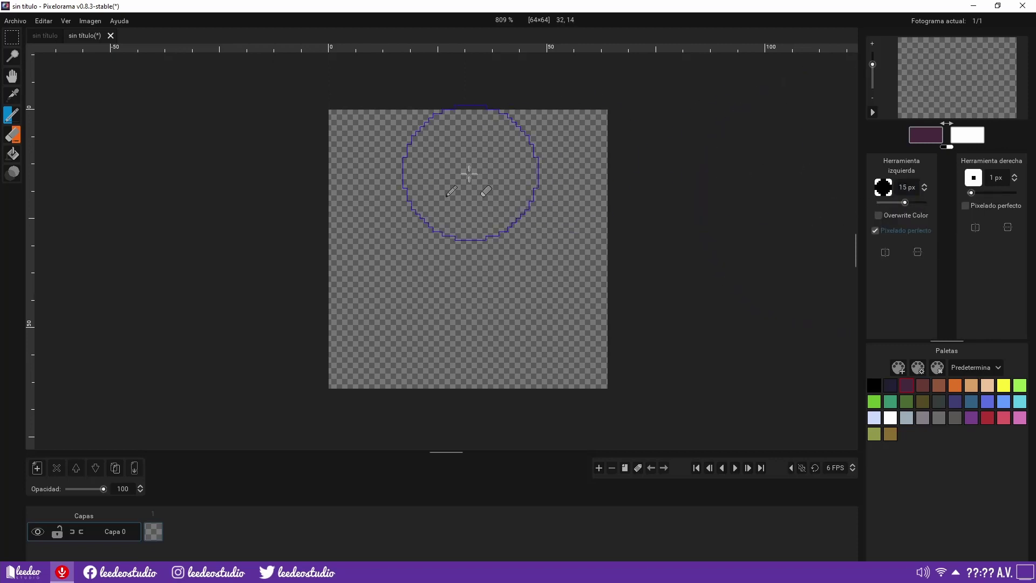
Stamp the purple circle progressively lower across four frames, with onion skinning enabled
left_click(461, 125)
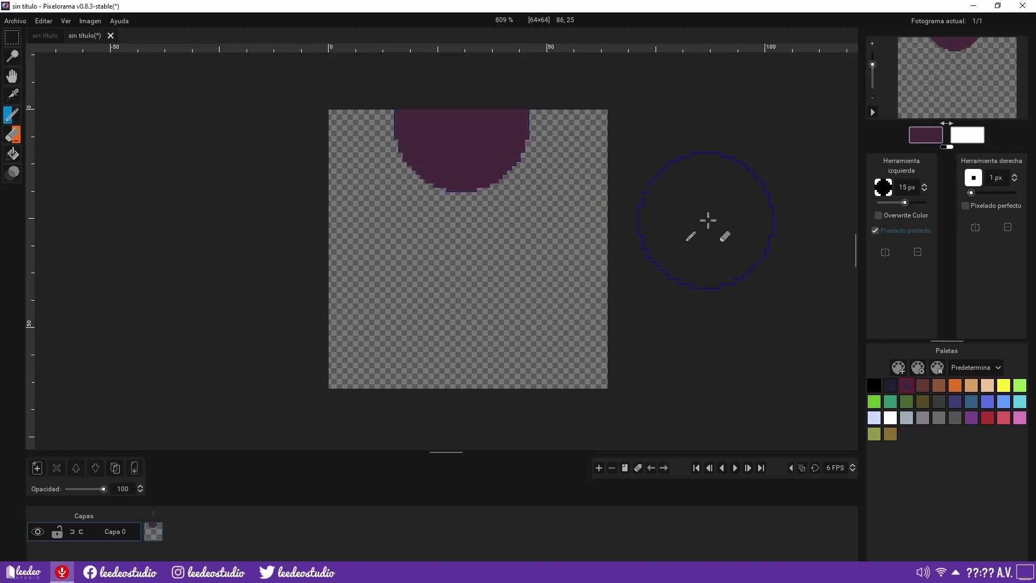
left_click(599, 468)
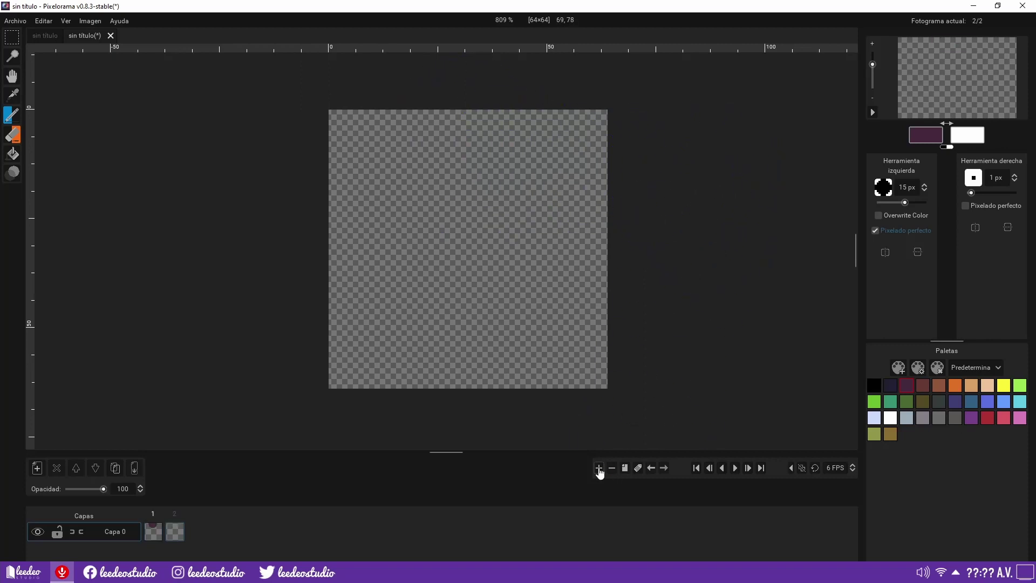
left_click(802, 468)
left_click(454, 205)
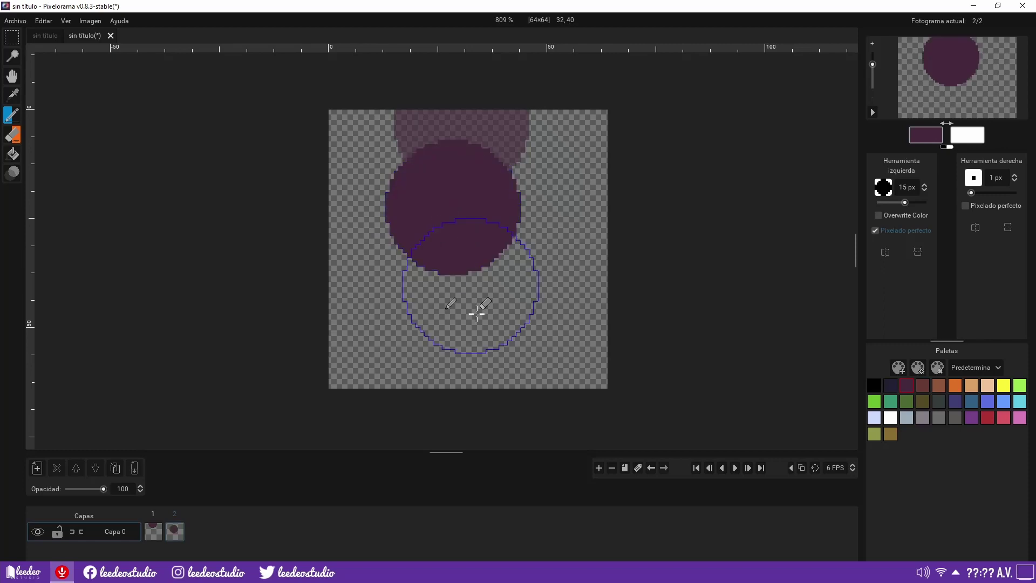
left_click(599, 468)
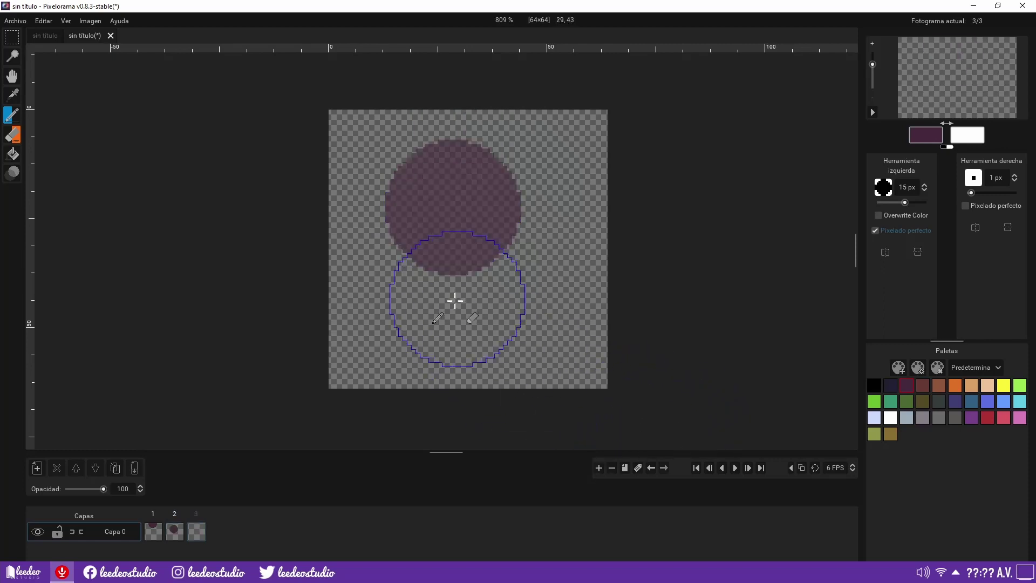
left_click(439, 277)
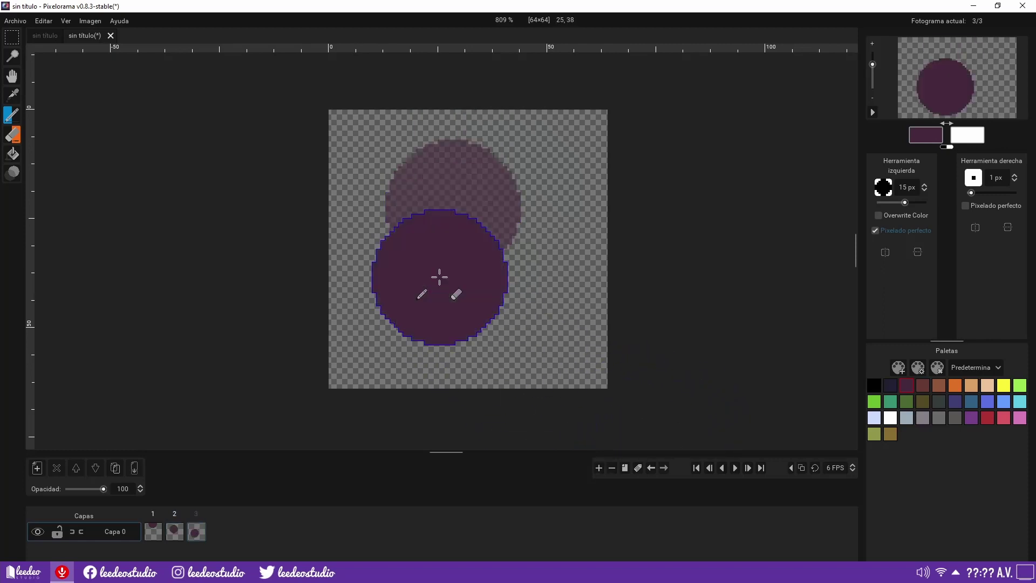
left_click(599, 467)
left_click(412, 358)
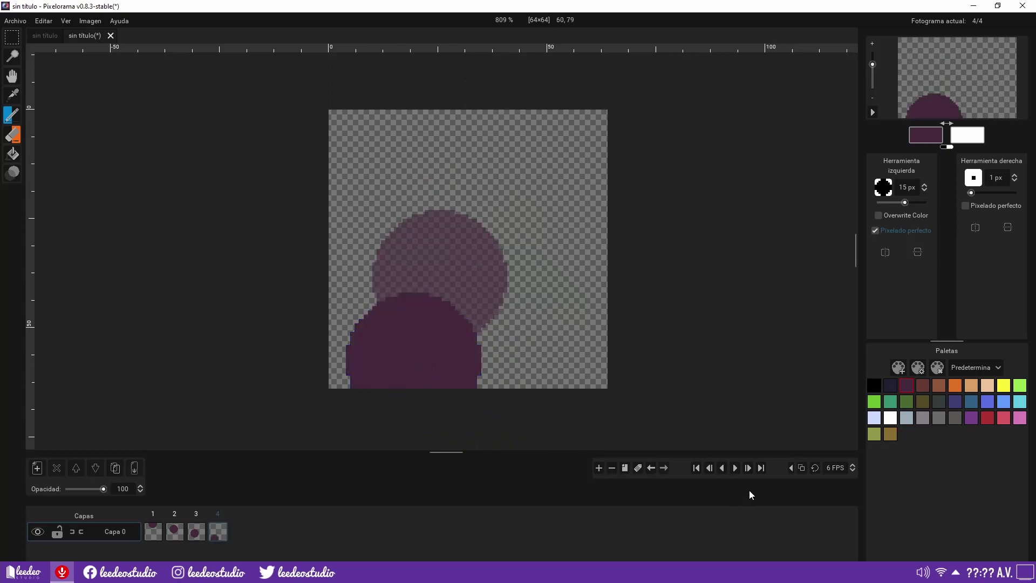
Play the animation, set the frame rate to 12 FPS, and replay it with looping on
left_click(735, 468)
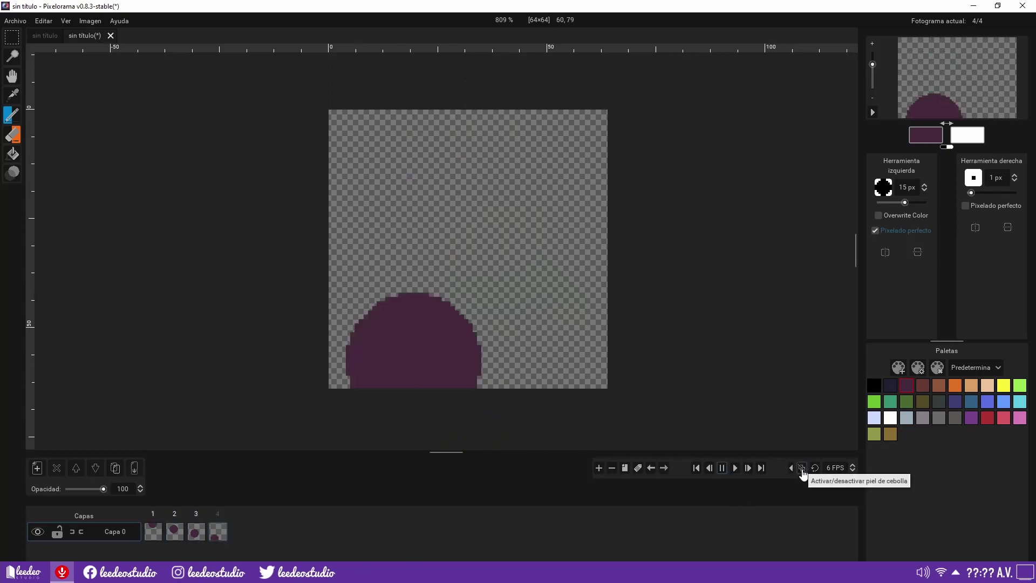
left_click(722, 467)
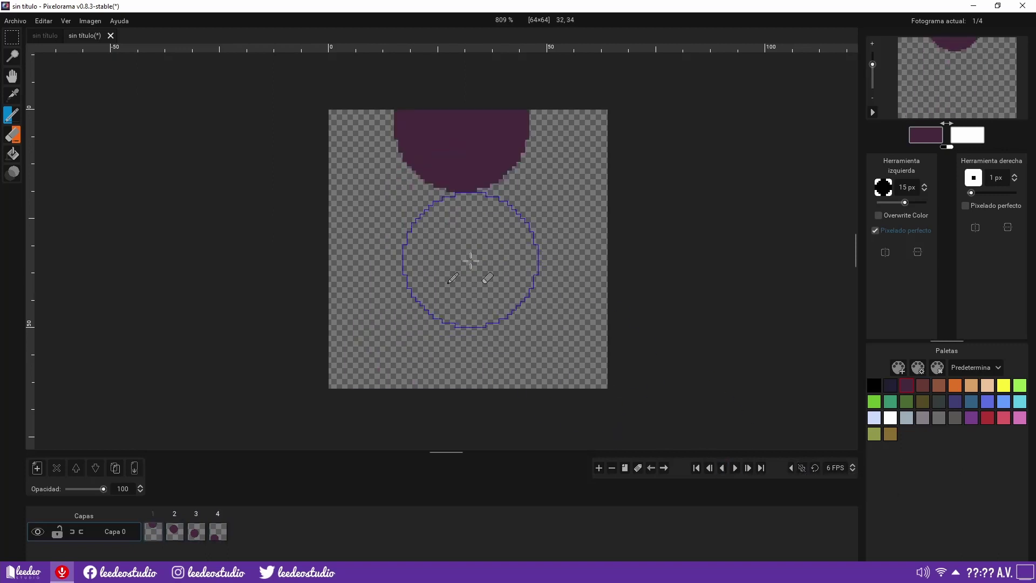
left_click(735, 468)
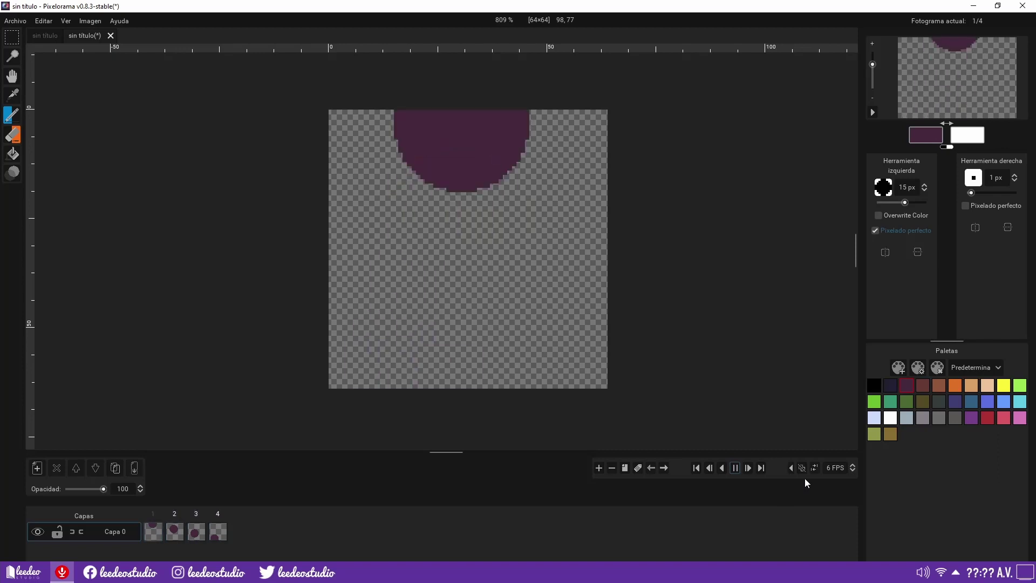
left_click(814, 468)
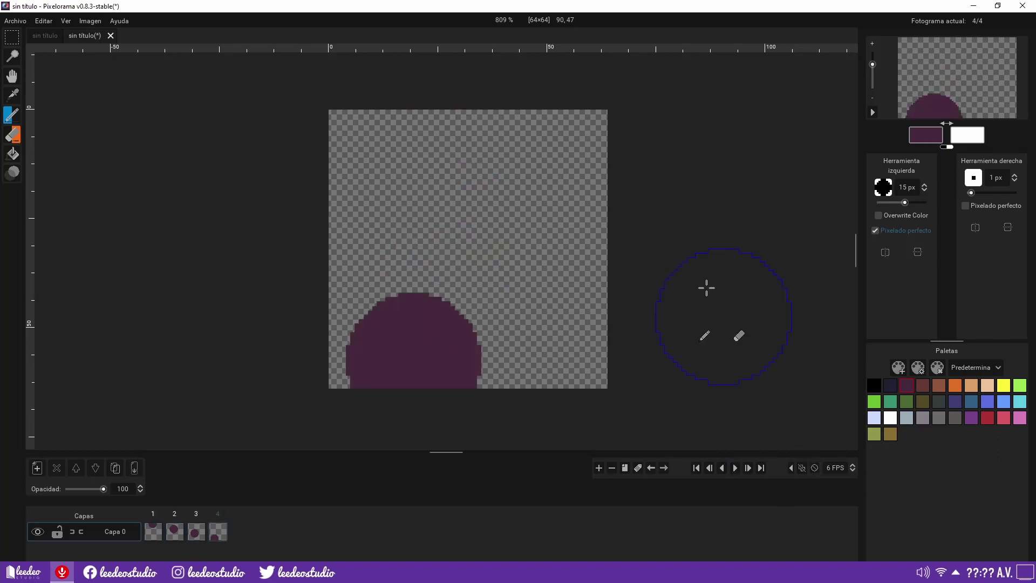
double_click(835, 468)
type("12")
left_click(814, 468)
left_click(734, 468)
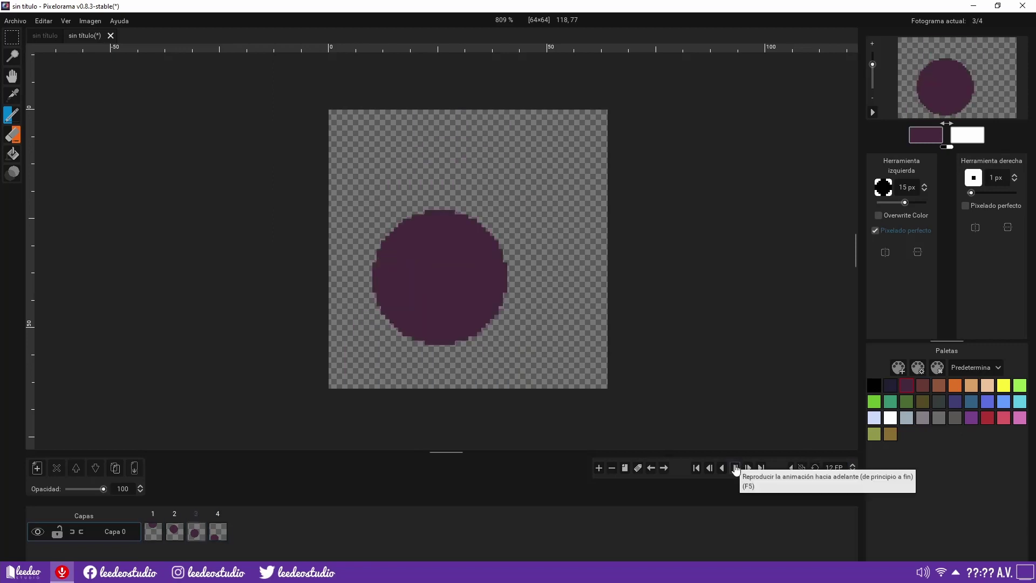
left_click(735, 468)
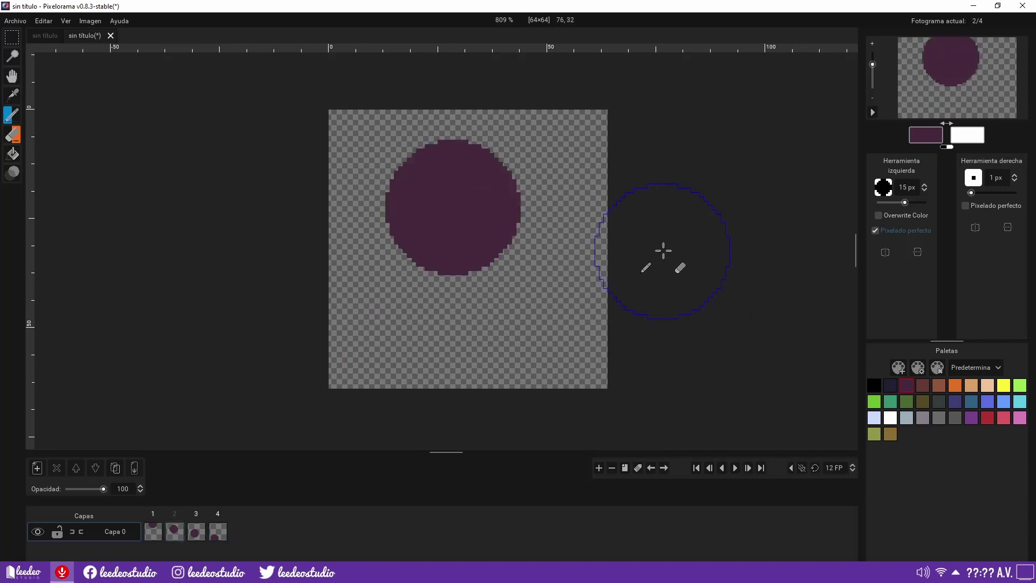
left_click(91, 22)
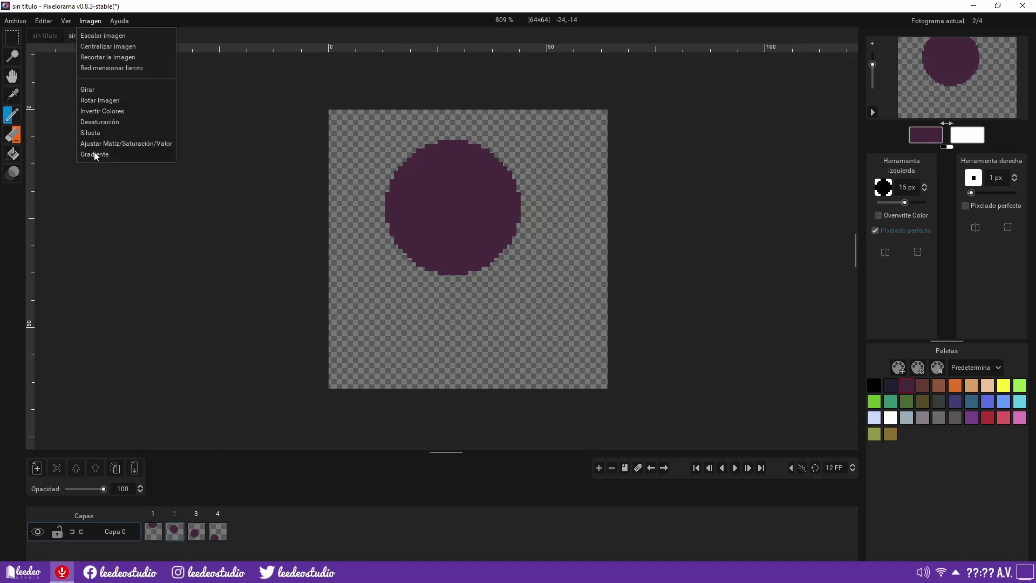
left_click(447, 251)
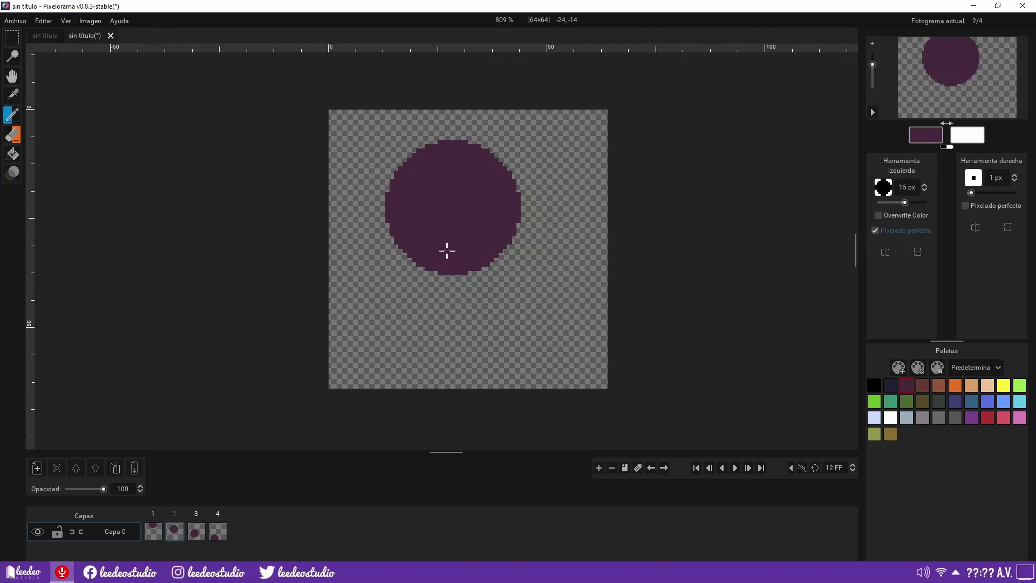